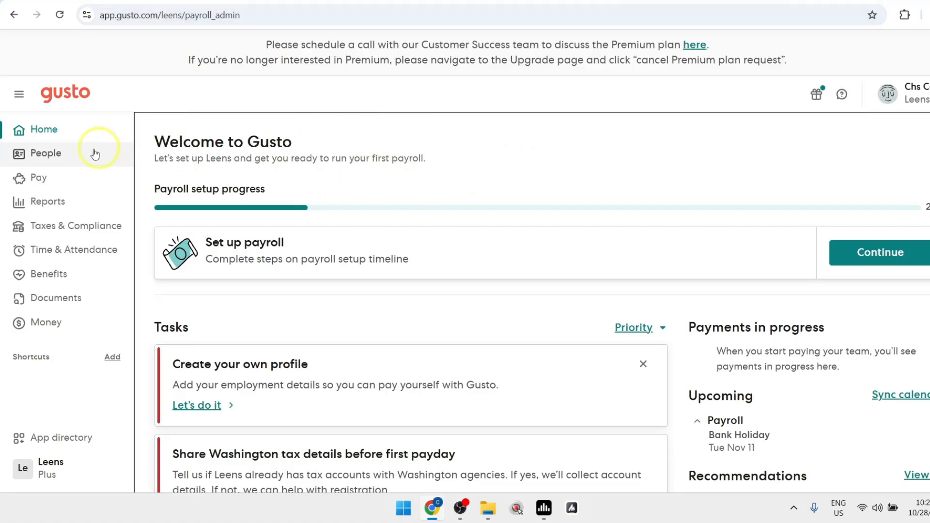
Start adding a new person to the company's team and enter their first name
left_click(34, 153)
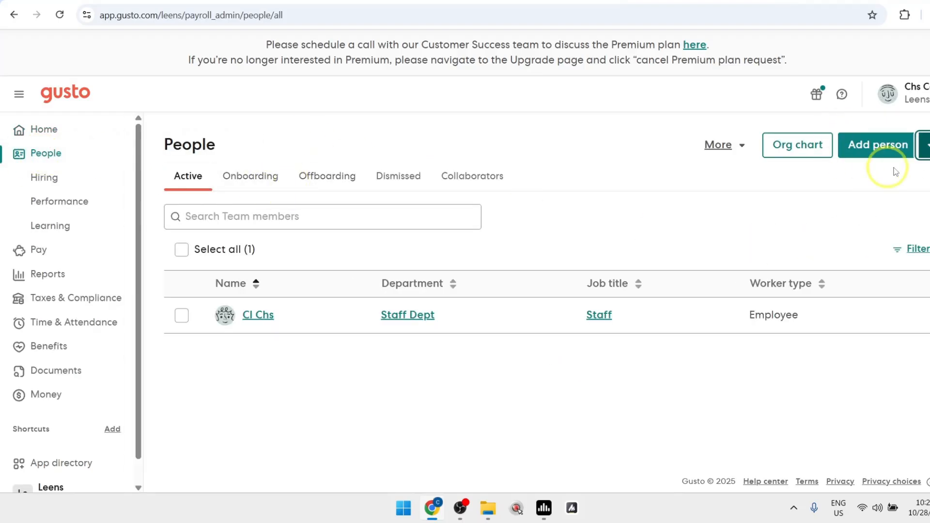
left_click(888, 146)
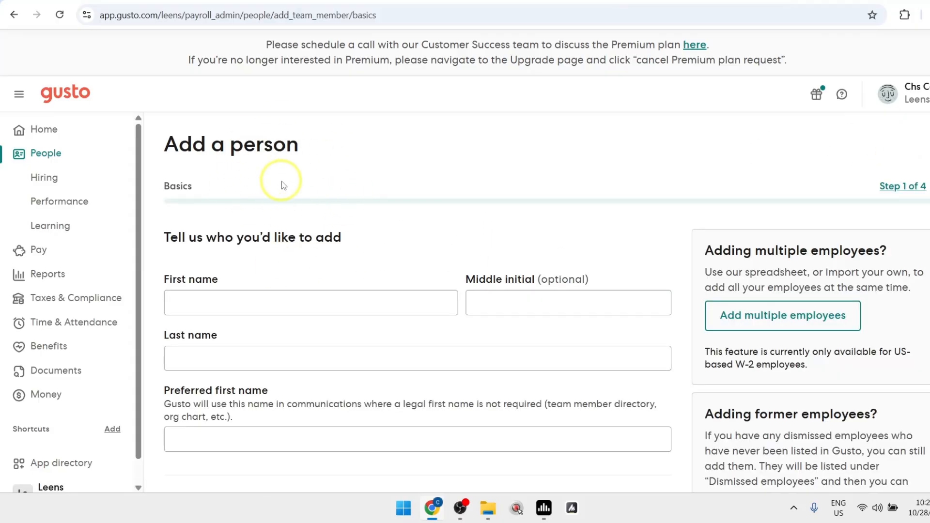
left_click(215, 304)
key("Caps_Lock")
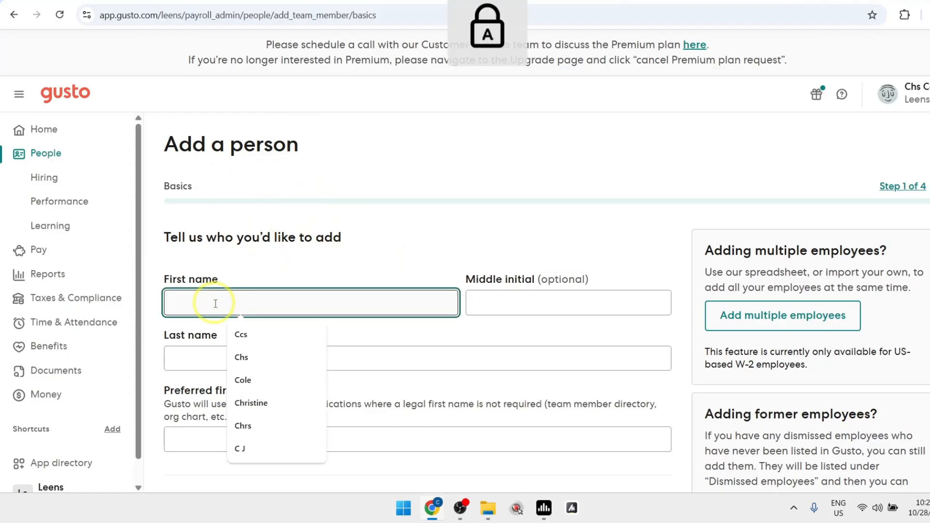
type("S")
key("Caps_Lock")
type("ample")
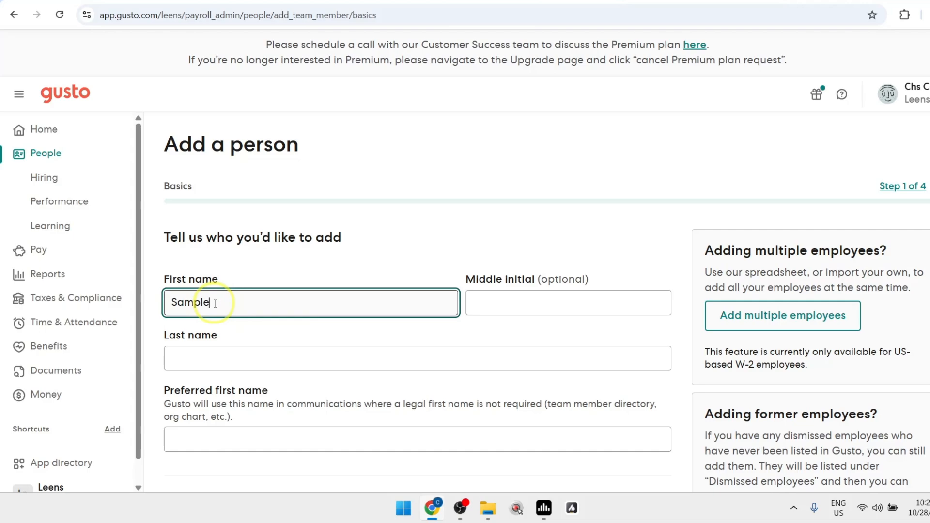
Enter the new person's last name
left_click(427, 359)
key("Caps_Lock")
type("E")
key("Caps_Lock")
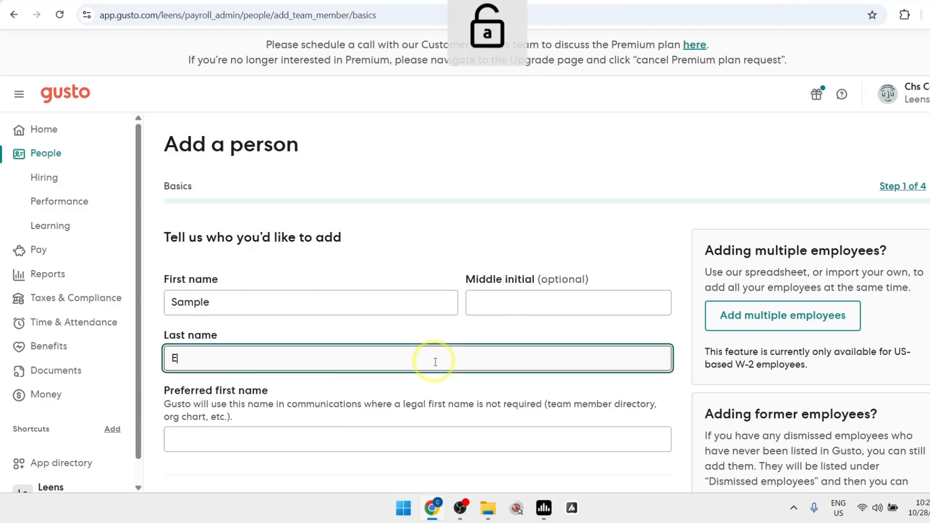
type("mp")
left_click(470, 333)
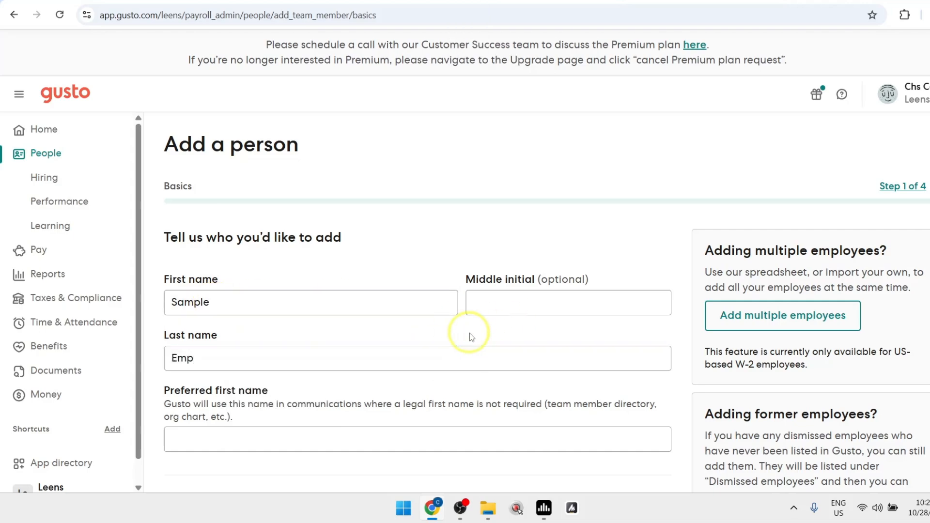
Enter the new person's preferred first name
scroll(469, 333, "down", 1)
left_click(218, 245)
scroll(219, 291, "down", 2)
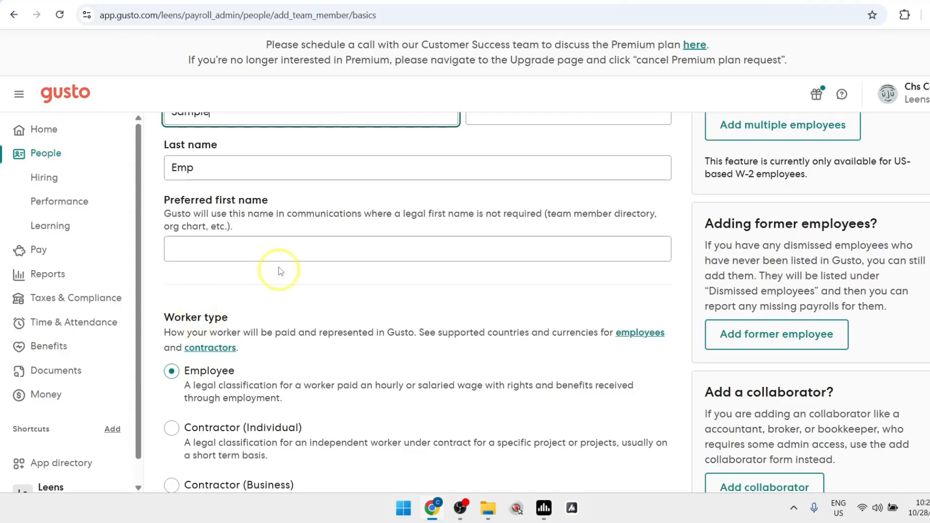
left_click(216, 245)
key("Caps_Lock")
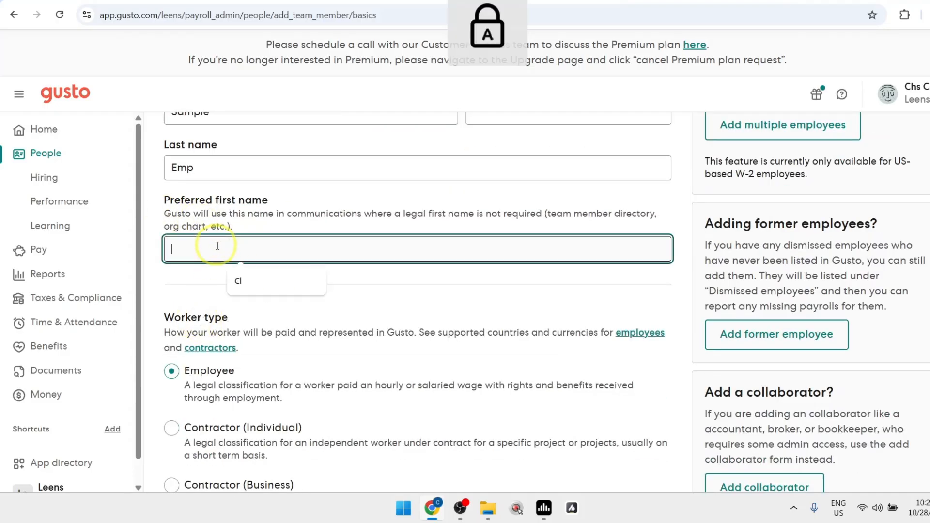
type("S")
type("mp")
left_click(372, 290)
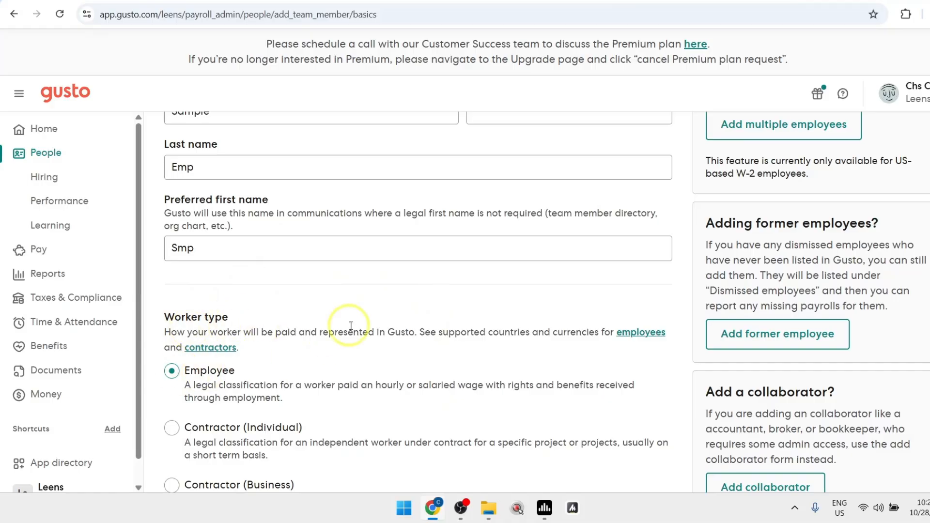
Fill in the employee's personal email and save the basic details
scroll(356, 303, "down", 8)
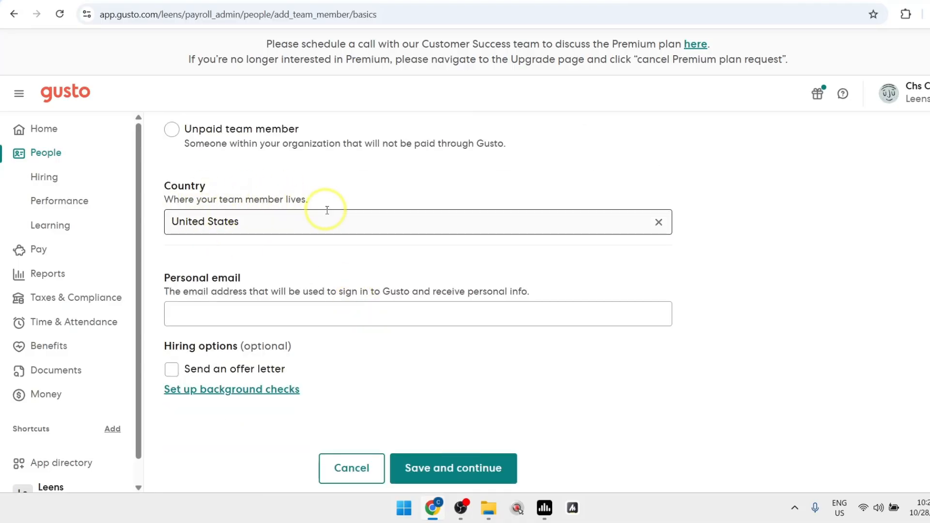
left_click(185, 290)
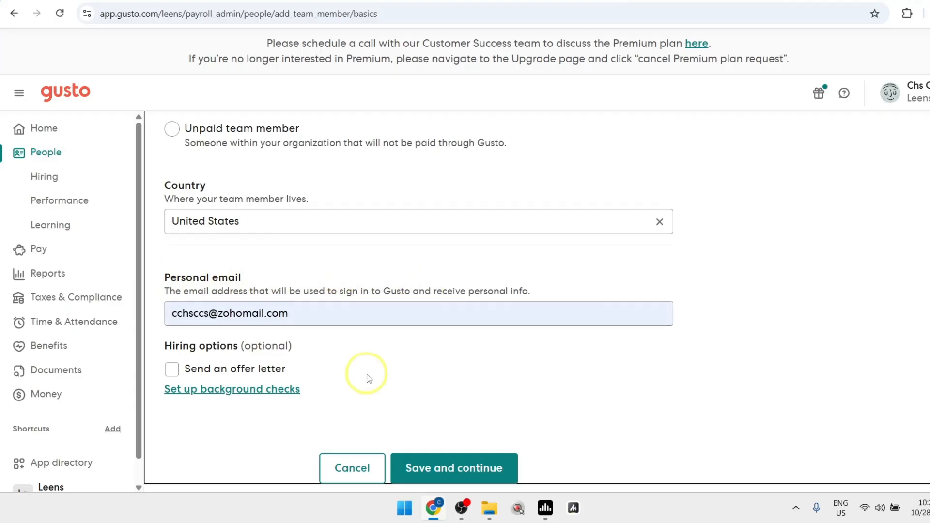
left_click(450, 469)
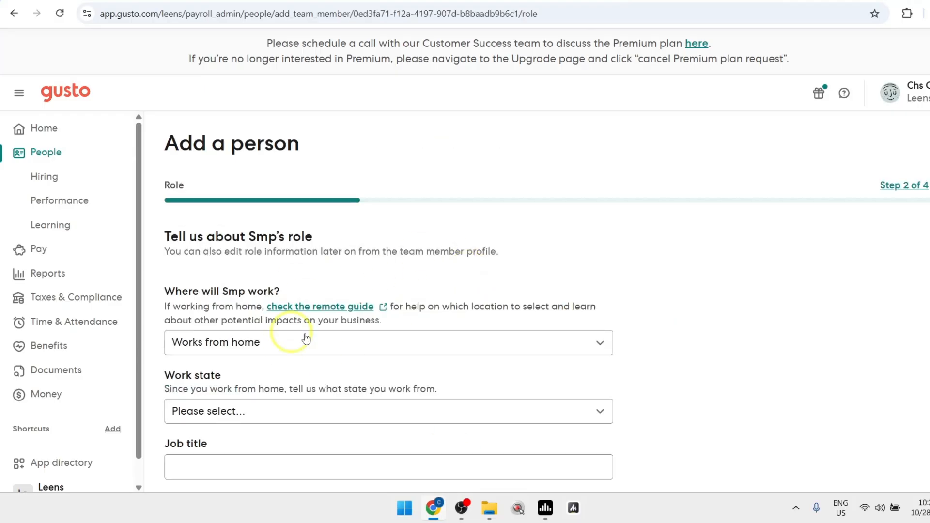
Set the employee's work location to Works from home and the work state to Wyoming
scroll(266, 310, "down", 1)
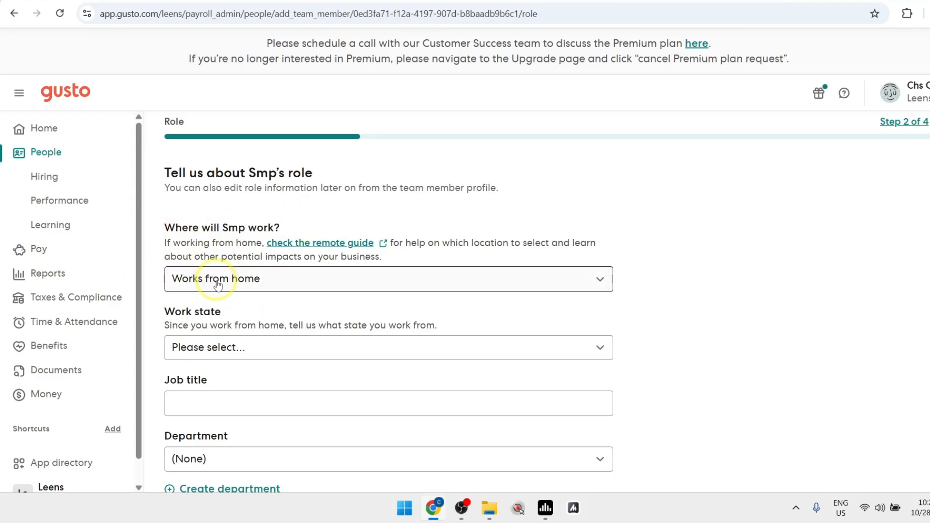
left_click(272, 278)
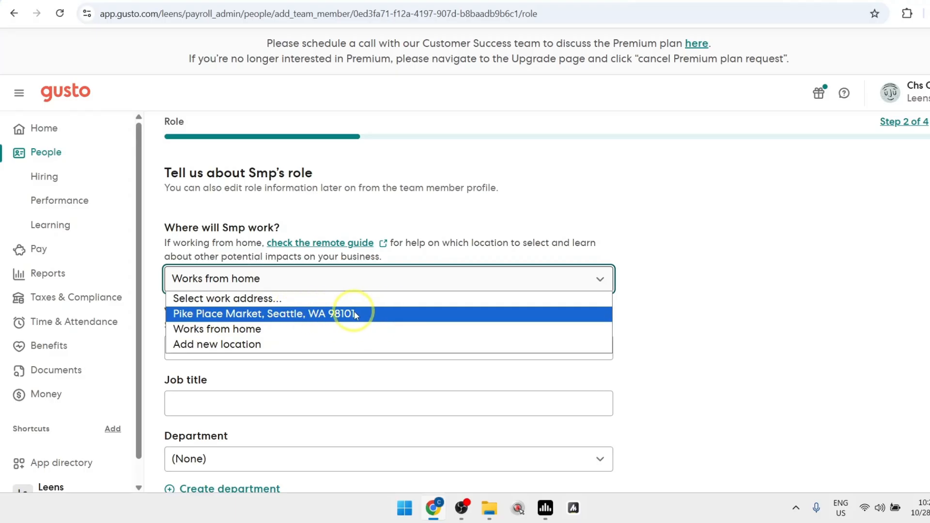
left_click(324, 284)
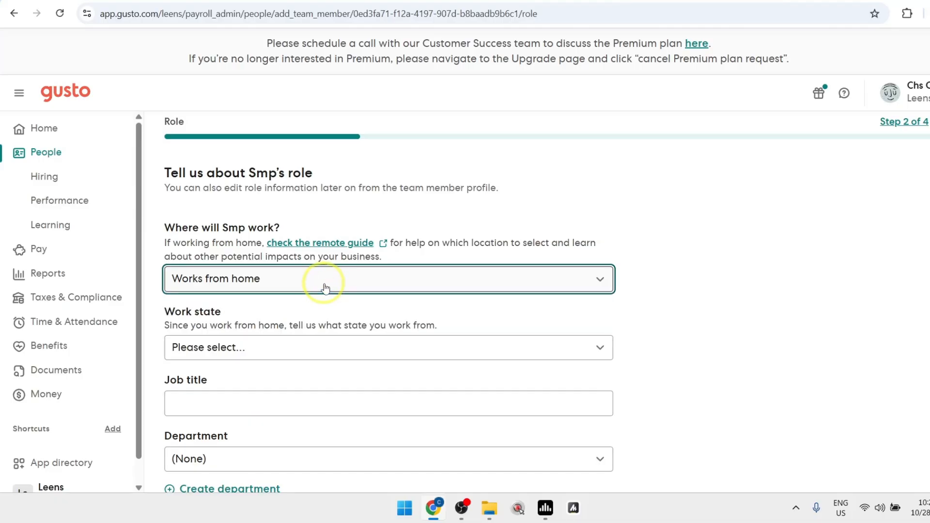
left_click(326, 290)
left_click(245, 329)
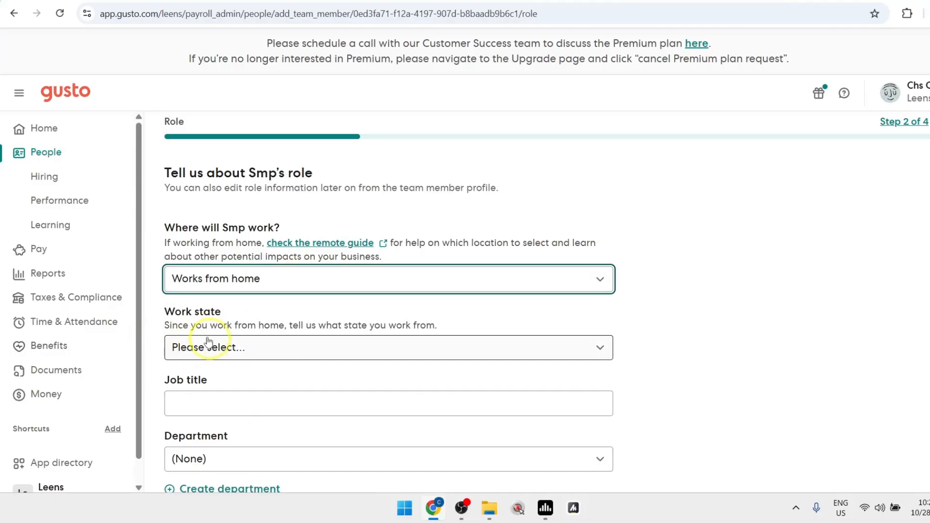
left_click(239, 348)
scroll(284, 318, "down", 1)
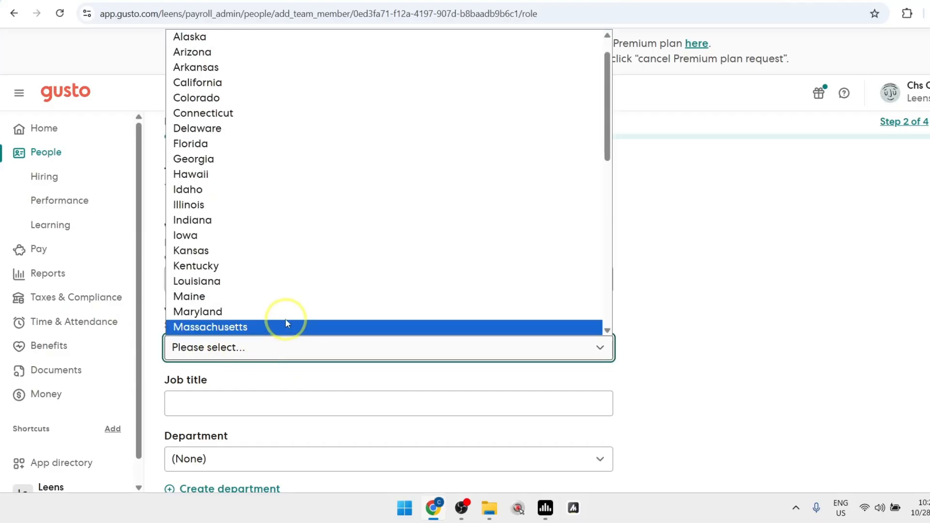
scroll(315, 153, "down", 10)
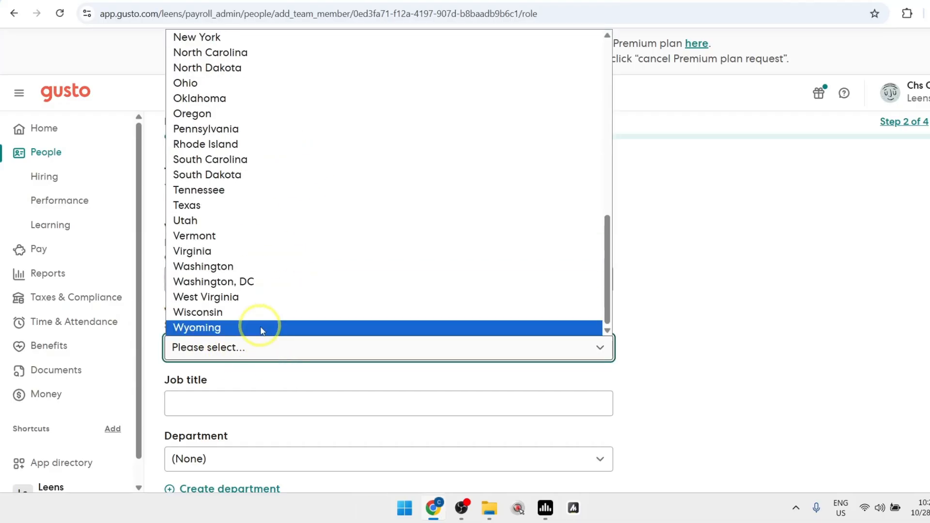
left_click(401, 328)
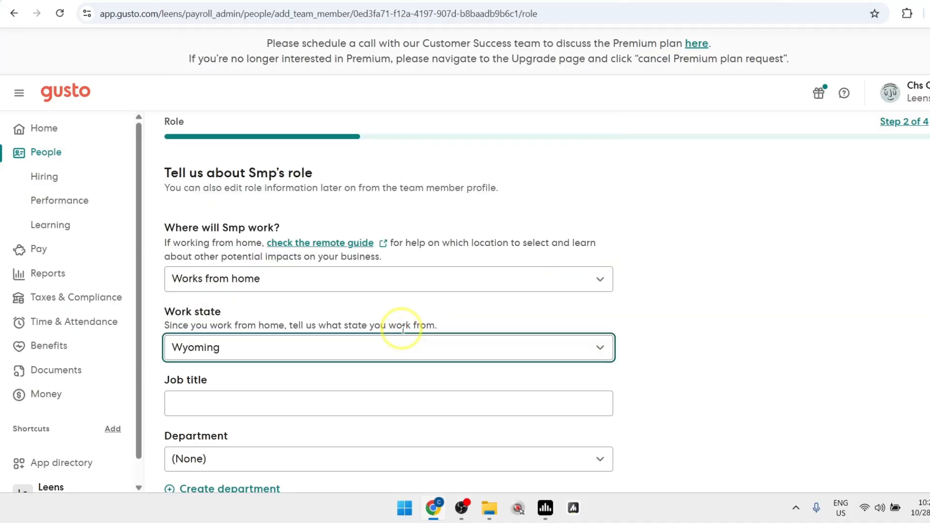
Set the employee's job title to Staff and the department to Staff Dept
scroll(403, 330, "down", 2)
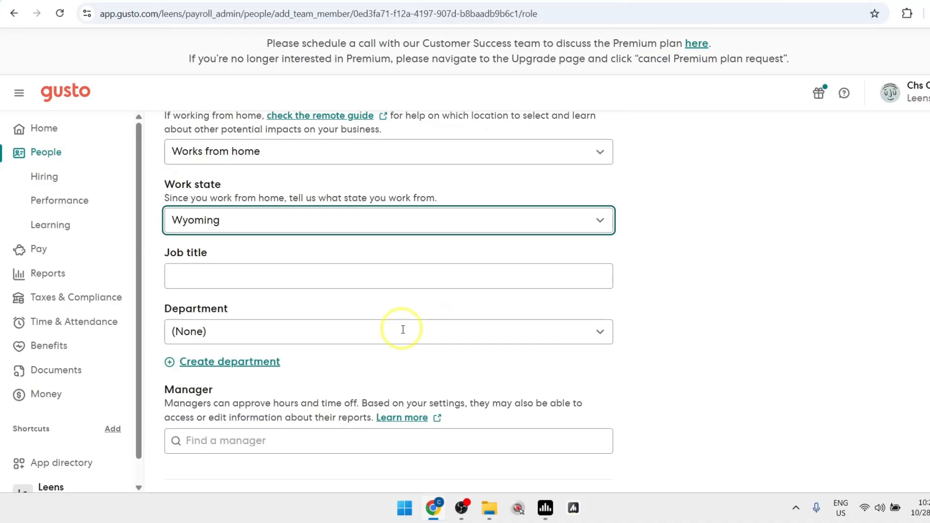
left_click(352, 272)
key("Caps_Lock")
type("S")
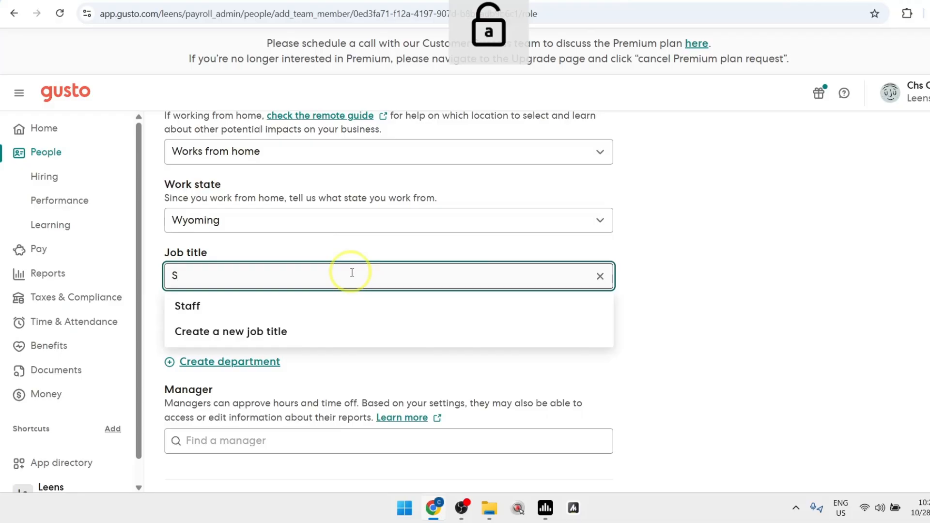
type("atf")
key("BackSpace")
key("BackSpace")
key("BackSpace")
type("taf")
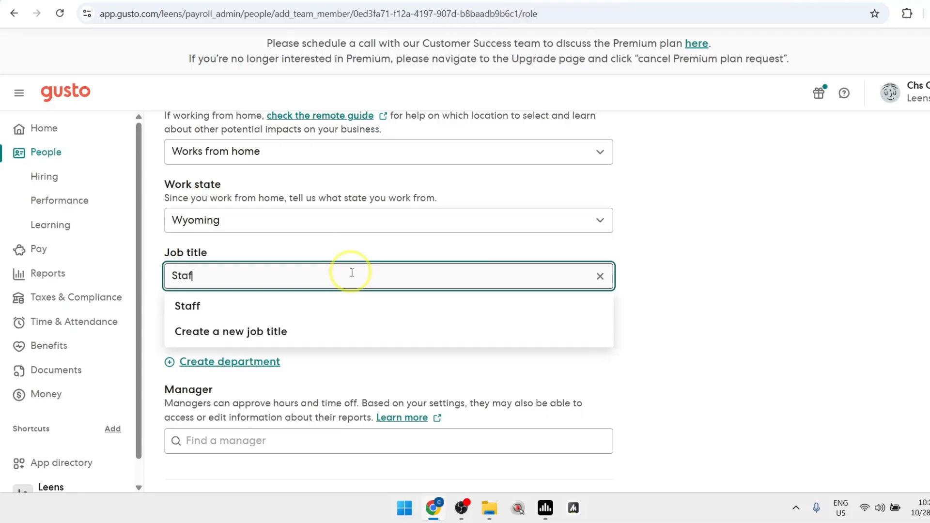
type("f")
left_click(301, 297)
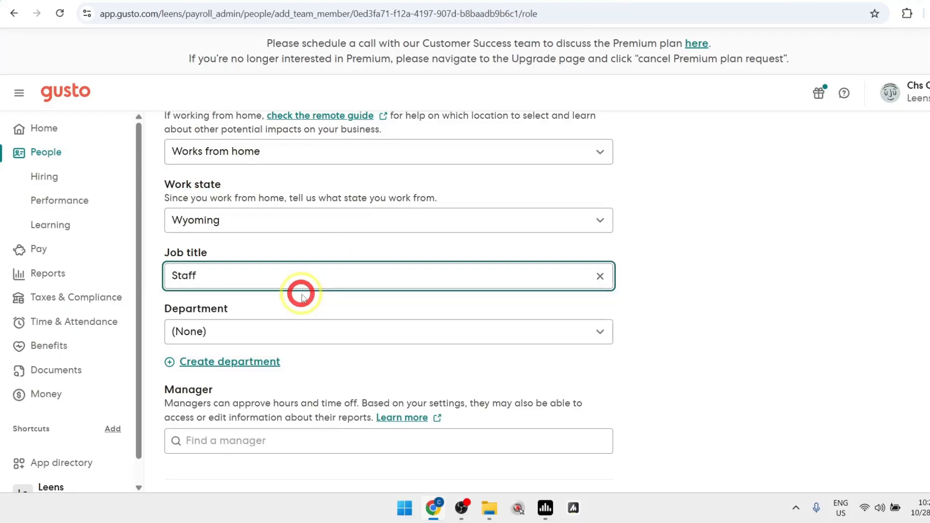
left_click(216, 338)
left_click(228, 366)
Set the employee's start date to 04/03/2025 and save the role details
scroll(294, 353, "down", 3)
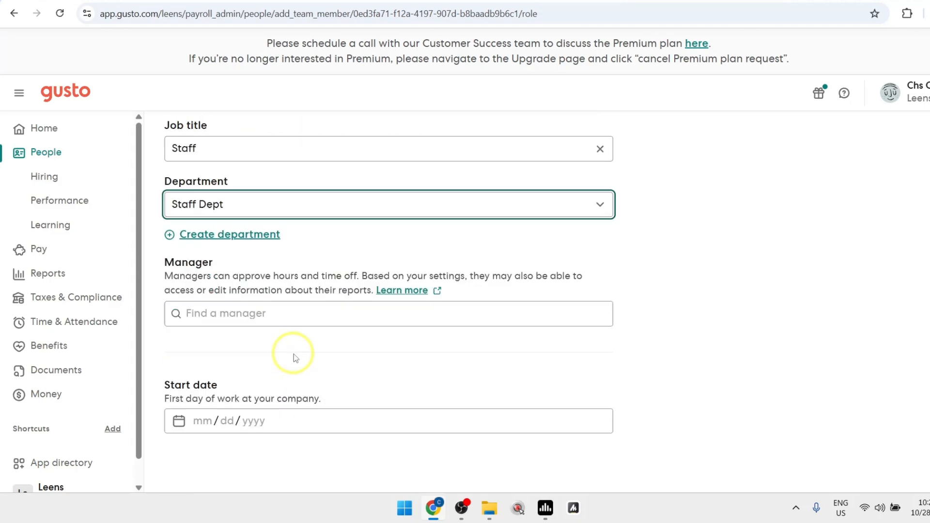
scroll(294, 356, "down", 1)
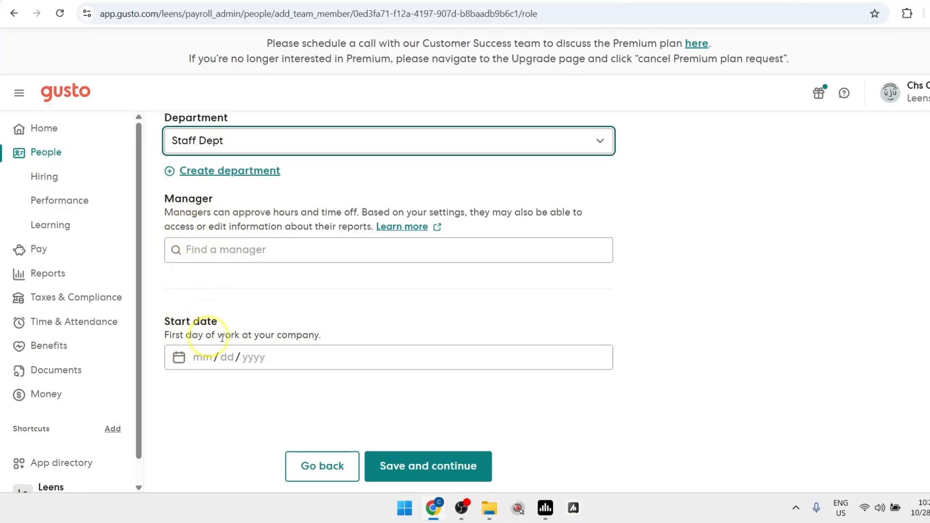
left_click(204, 357)
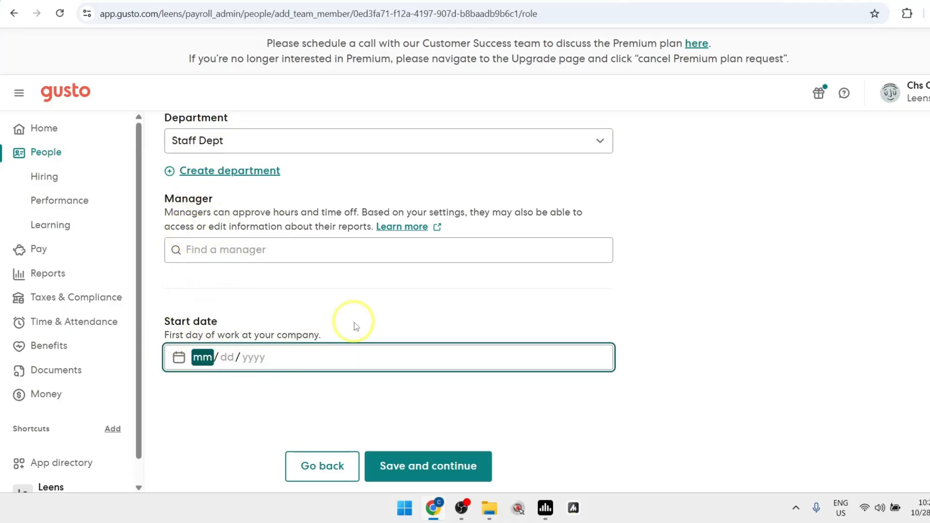
type("04/")
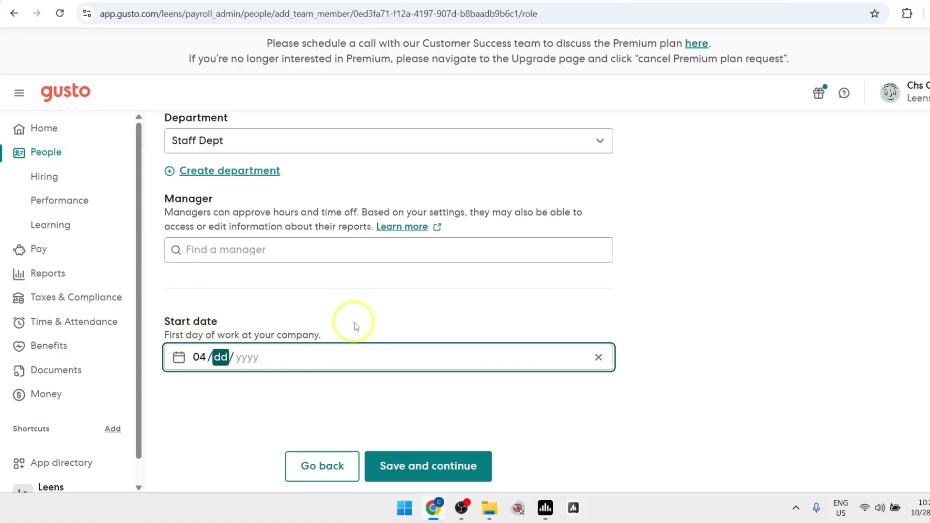
type("03/2025")
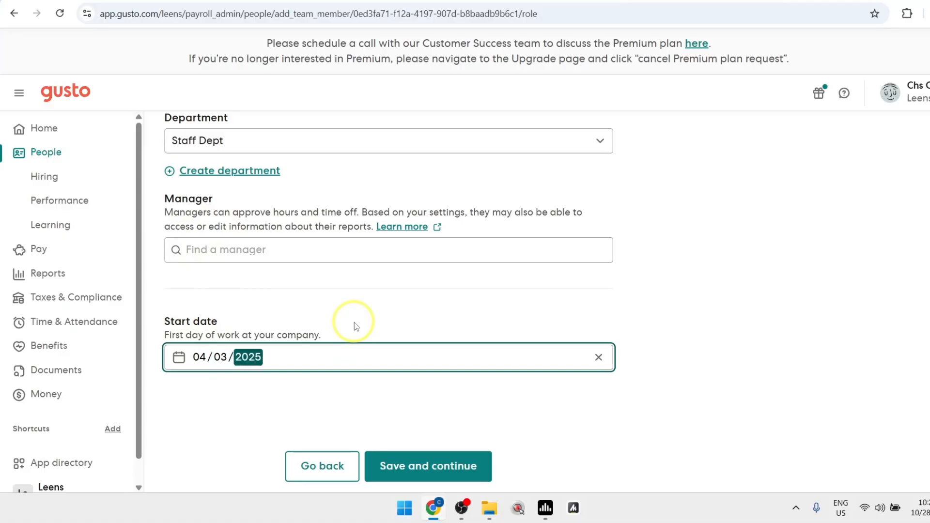
left_click(415, 470)
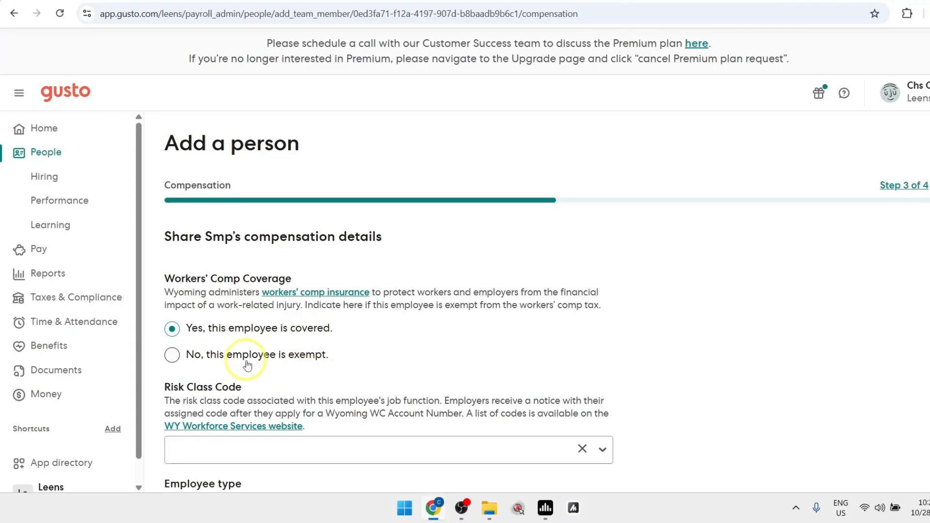
Choose risk class code 000040: Temporary Help - Office and set the employee type to Salary/No overtime
scroll(247, 364, "down", 4)
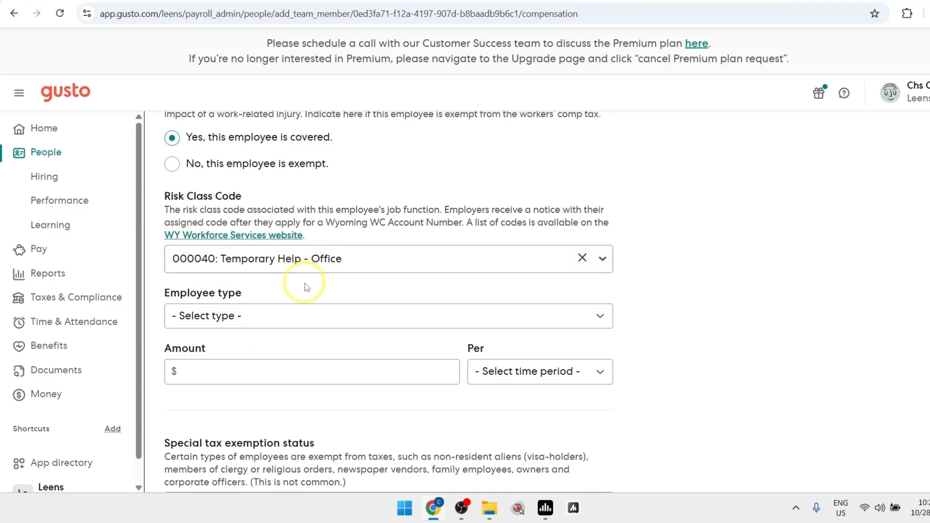
left_click(270, 314)
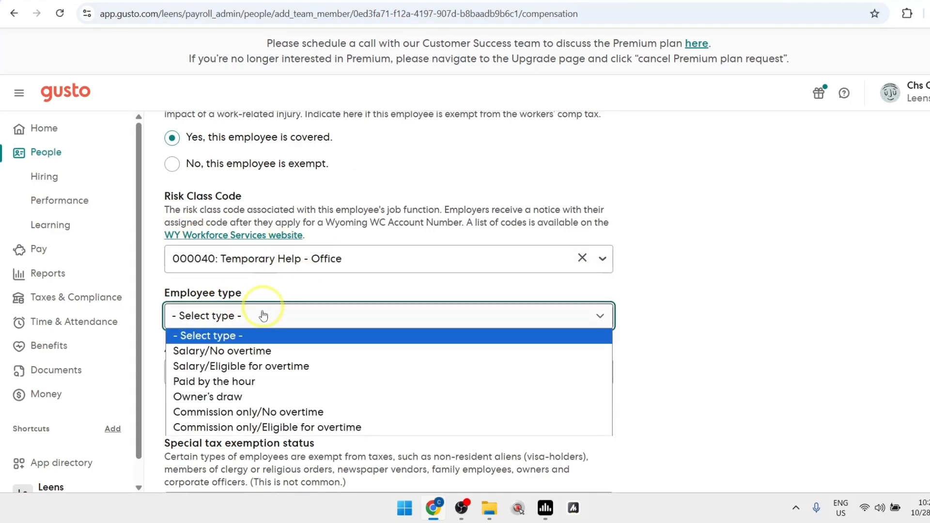
left_click(272, 357)
scroll(272, 361, "down", 1)
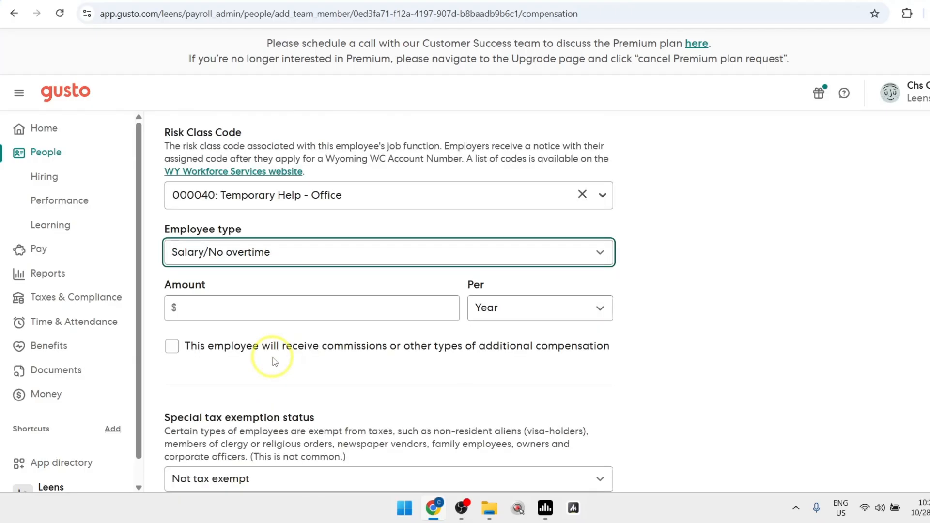
Enter 500 as the employee's yearly compensation amount
left_click(210, 304)
left_click(295, 291)
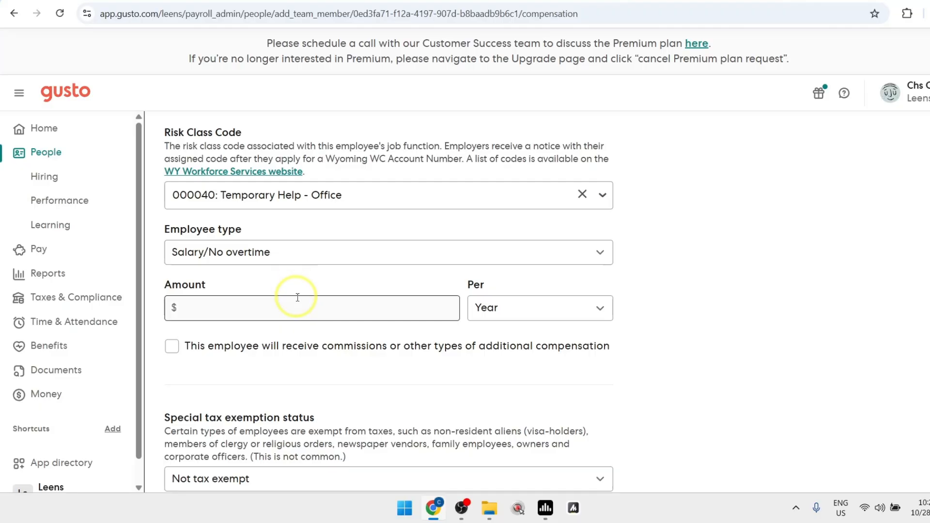
left_click(297, 306)
type("500")
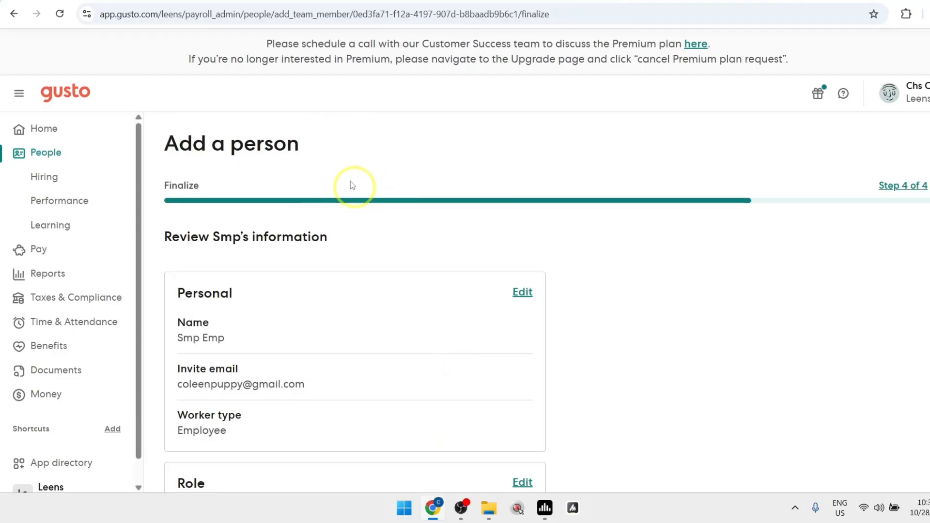
Review the new employee's personal, role and compensation summary, save it and continue to the next task
scroll(327, 233, "down", 4)
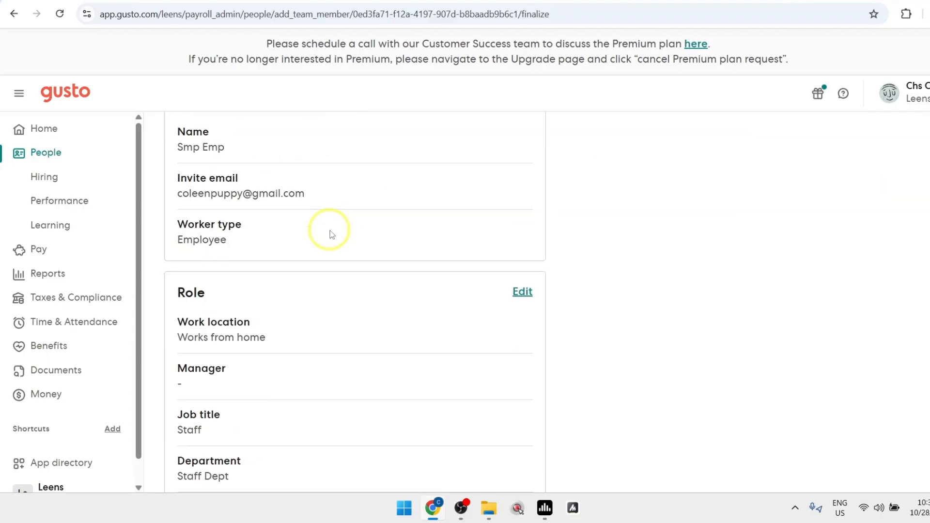
scroll(424, 283, "down", 9)
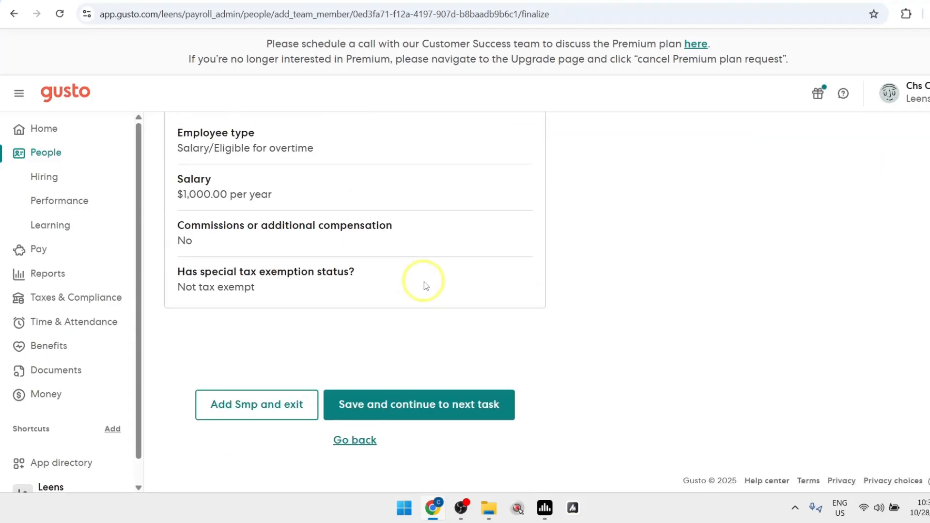
left_click(408, 405)
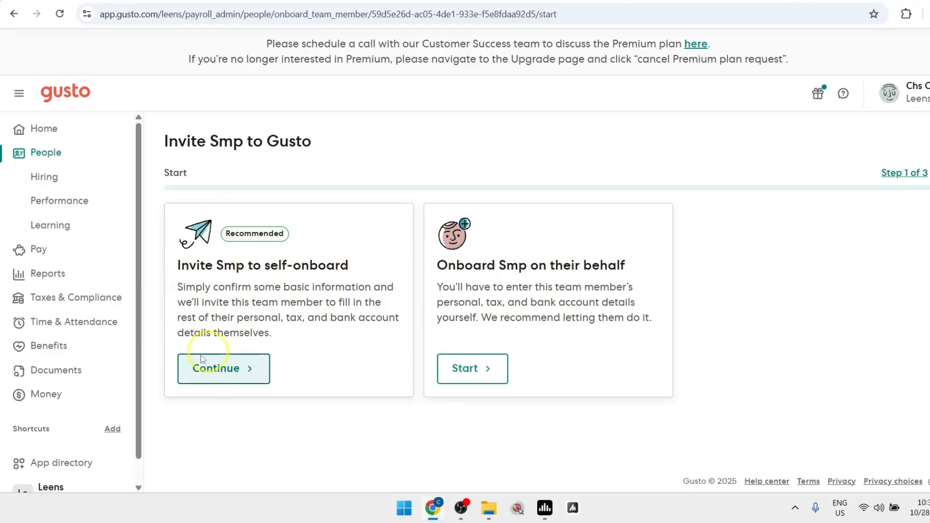
Choose to invite the employee to self-onboard, and save the contact details, documents and time off setup with the default options
left_click(219, 375)
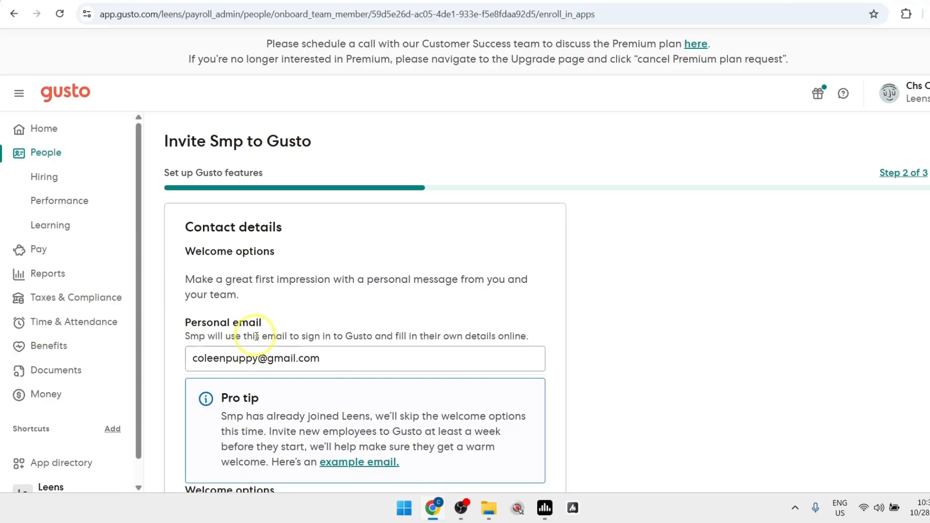
scroll(257, 336, "down", 4)
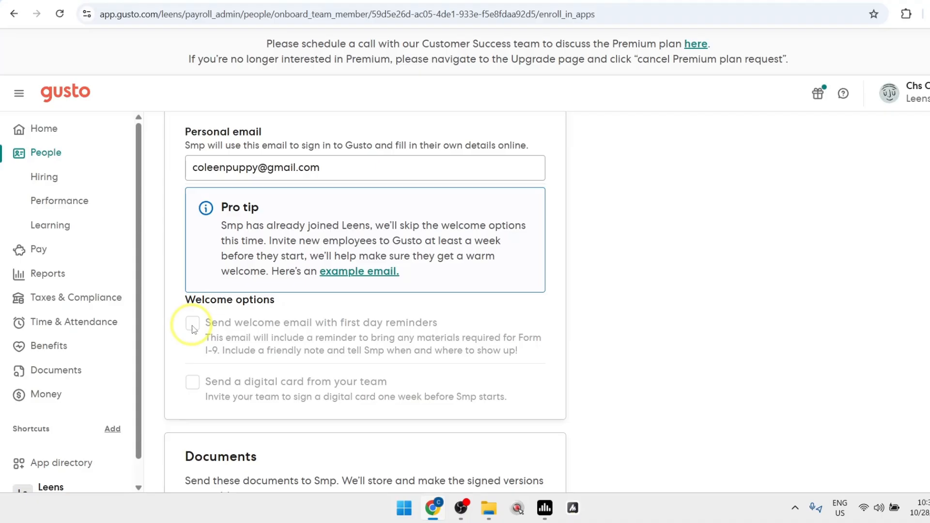
scroll(193, 330, "down", 6)
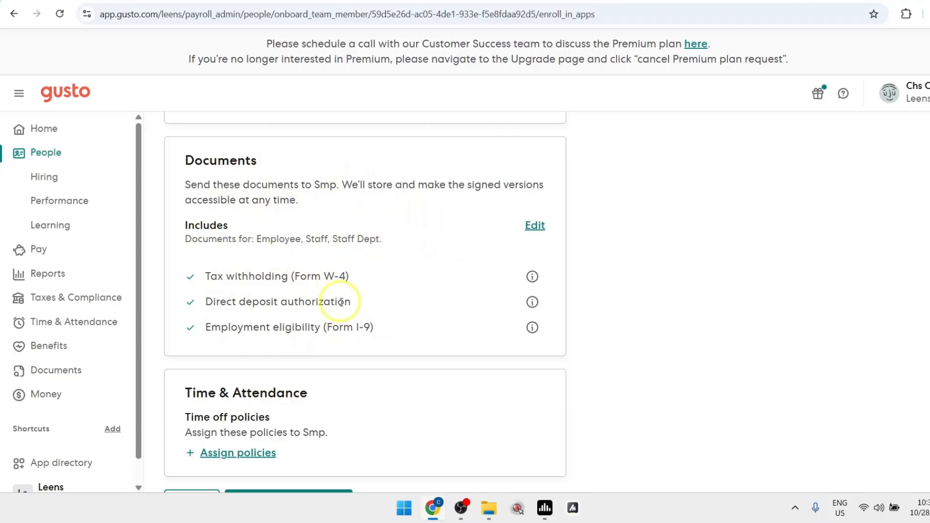
scroll(341, 302, "down", 2)
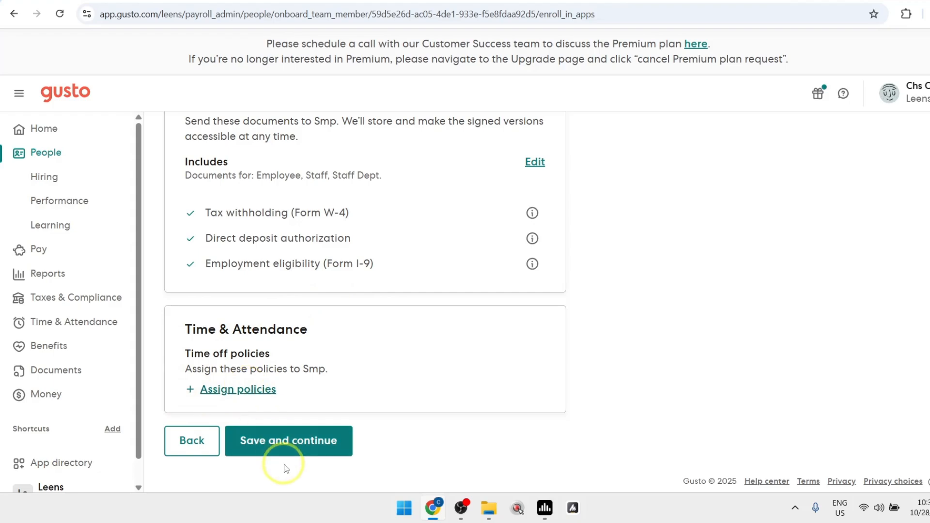
left_click(296, 450)
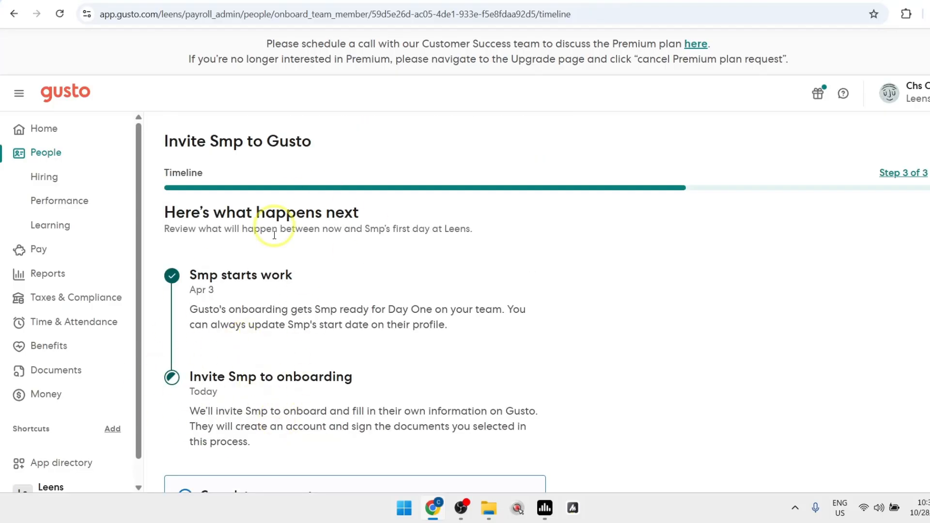
Examine the onboarding timeline and the options for finishing the invitation or adding another team member
scroll(334, 307, "down", 3)
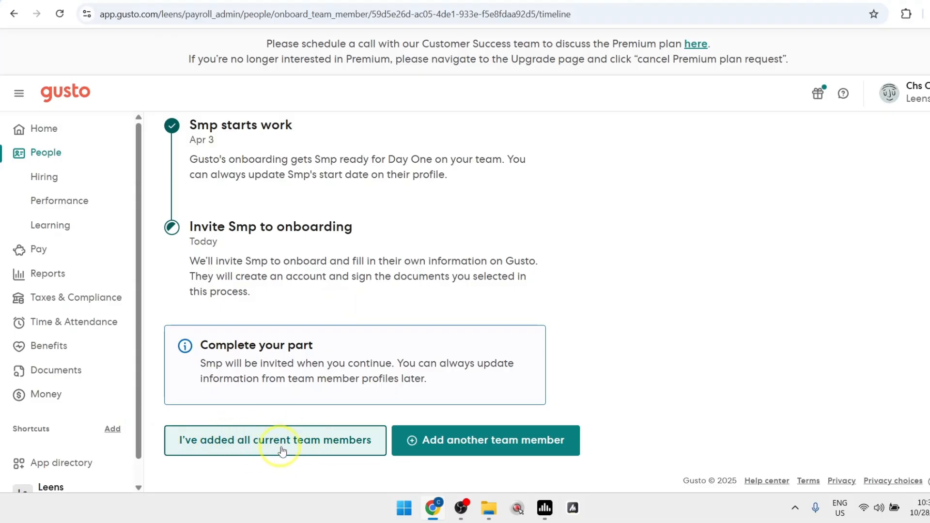
scroll(309, 293, "up", 3)
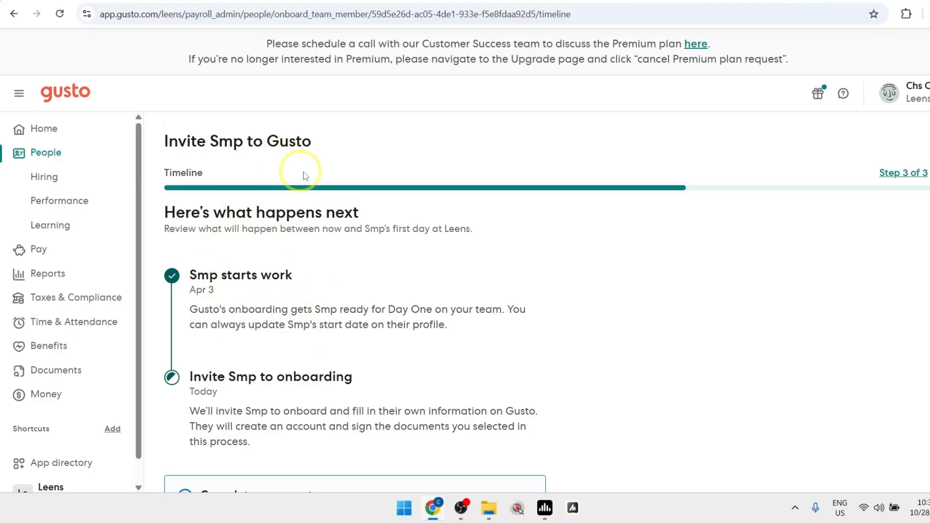
scroll(305, 176, "down", 3)
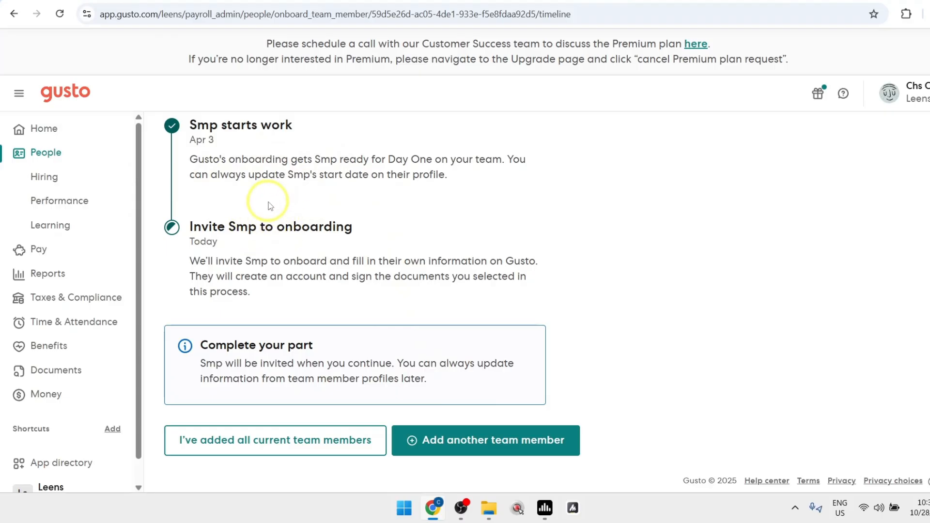
scroll(279, 216, "up", 3)
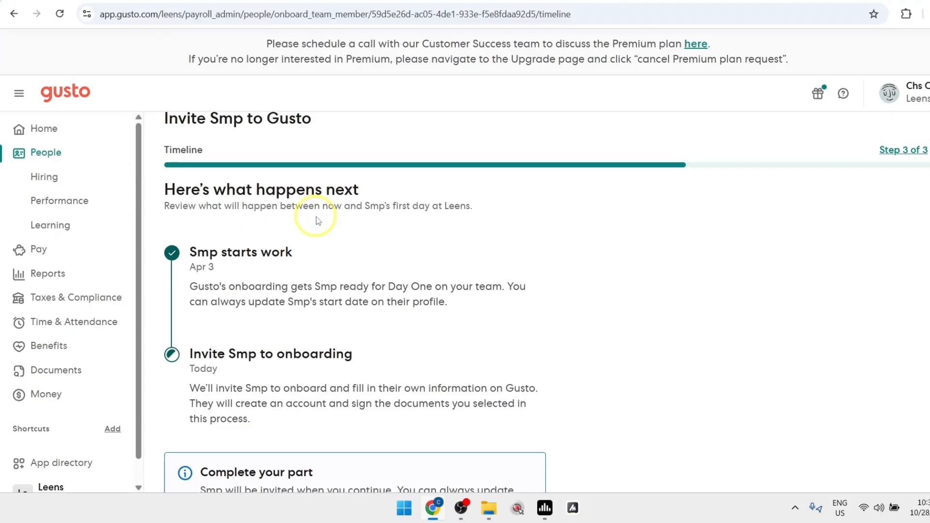